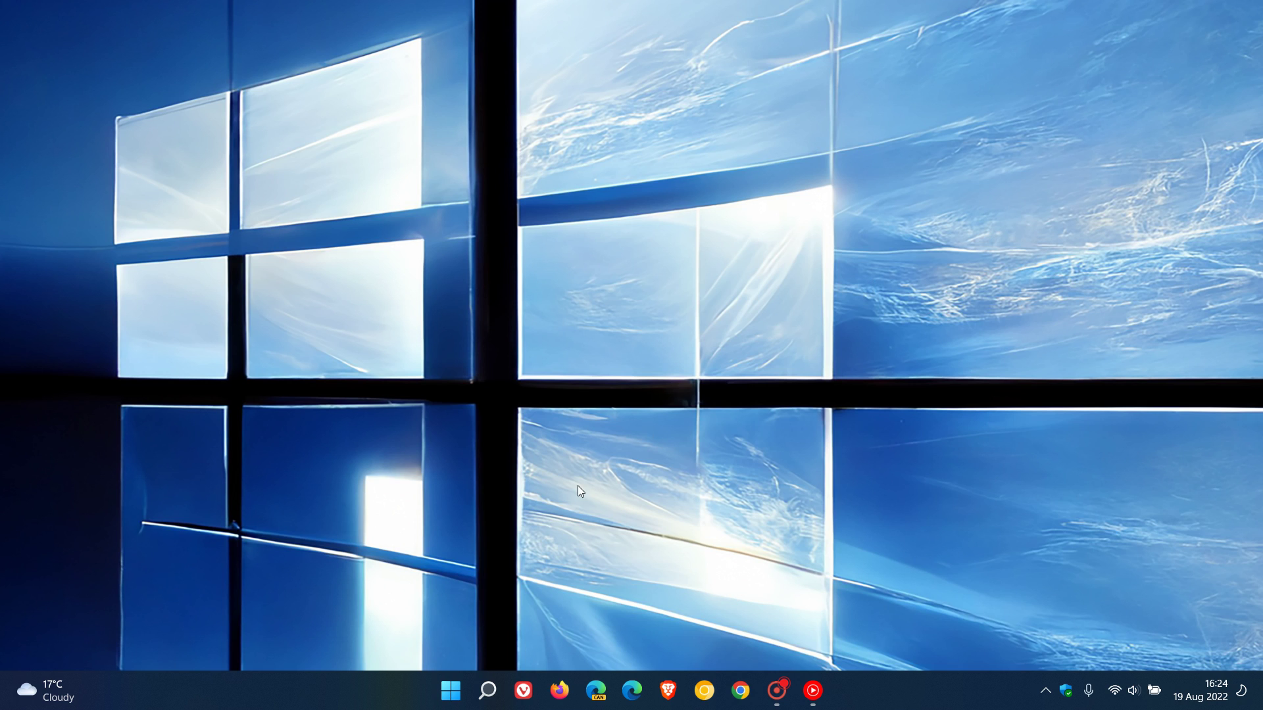
Step: Check the account type in Settings > Accounts, then close Settings
click(450, 690)
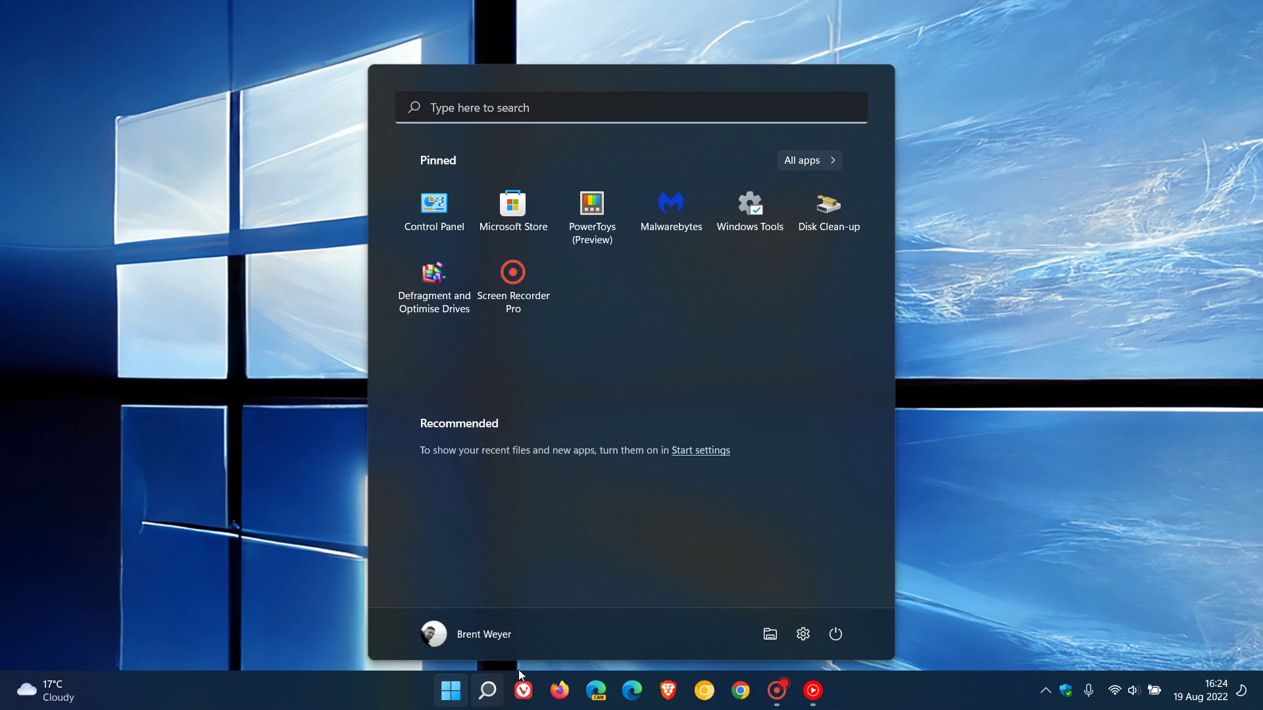
click(803, 640)
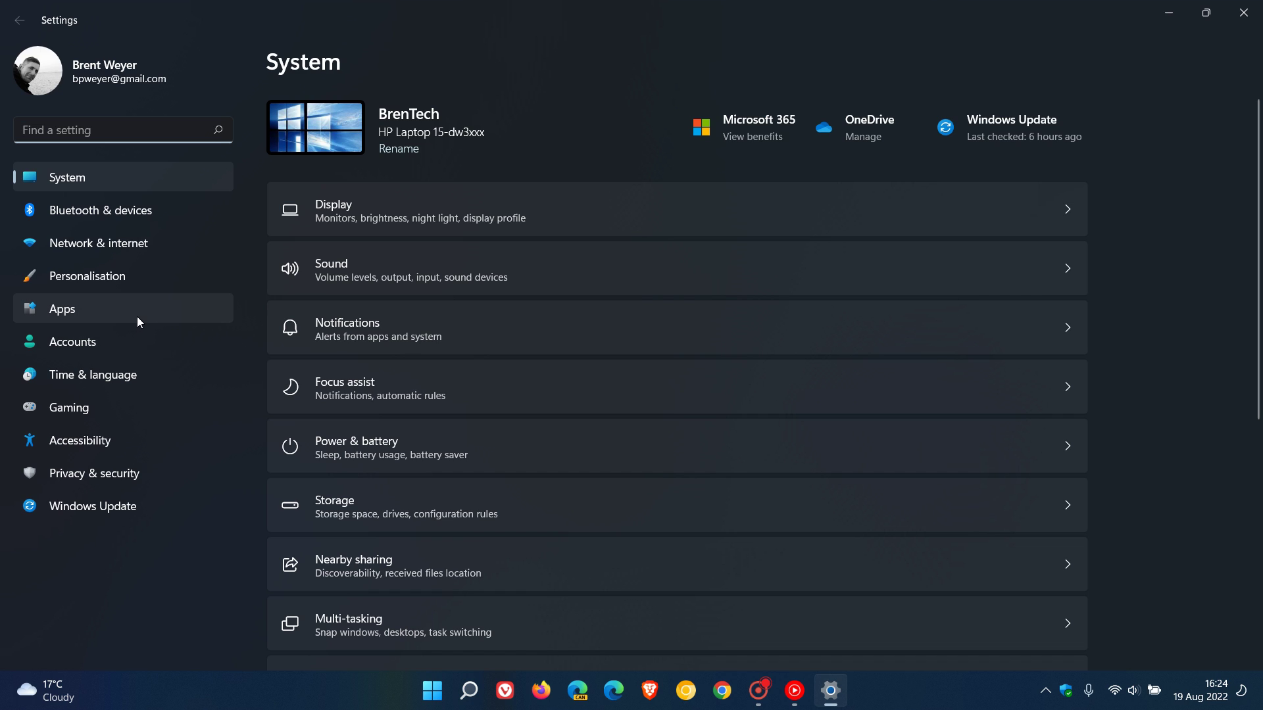
click(136, 344)
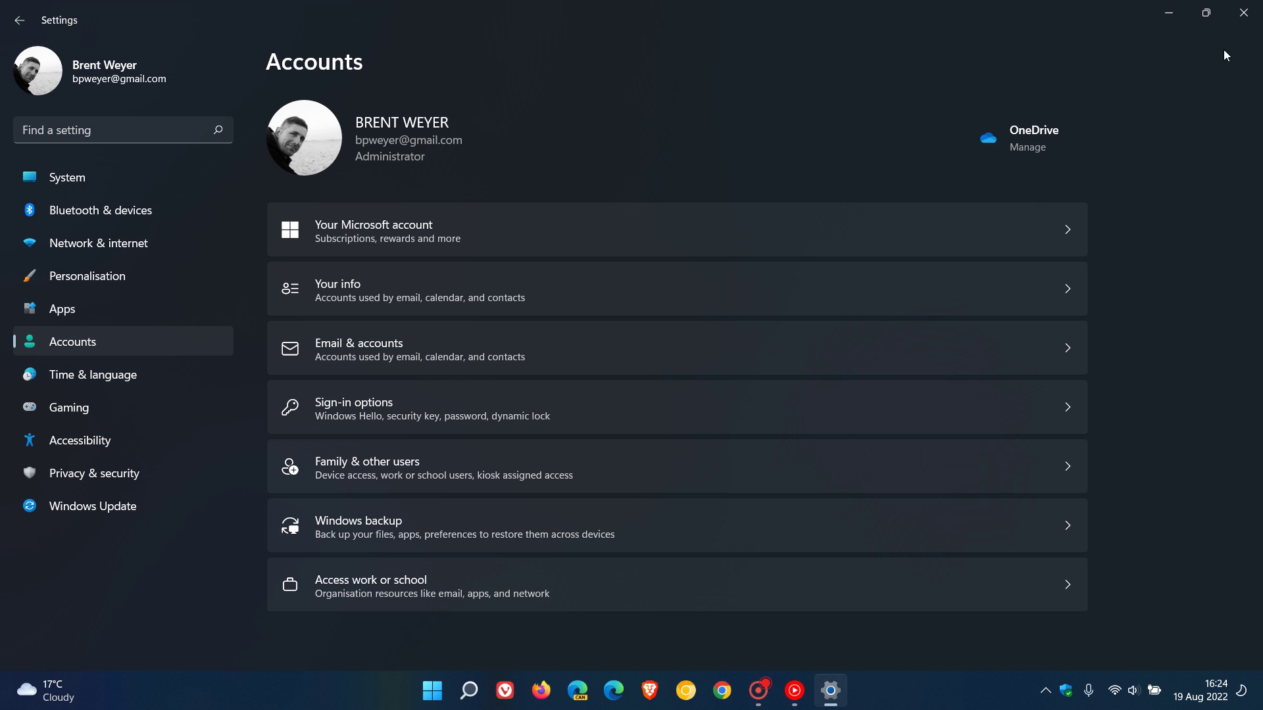
click(1241, 13)
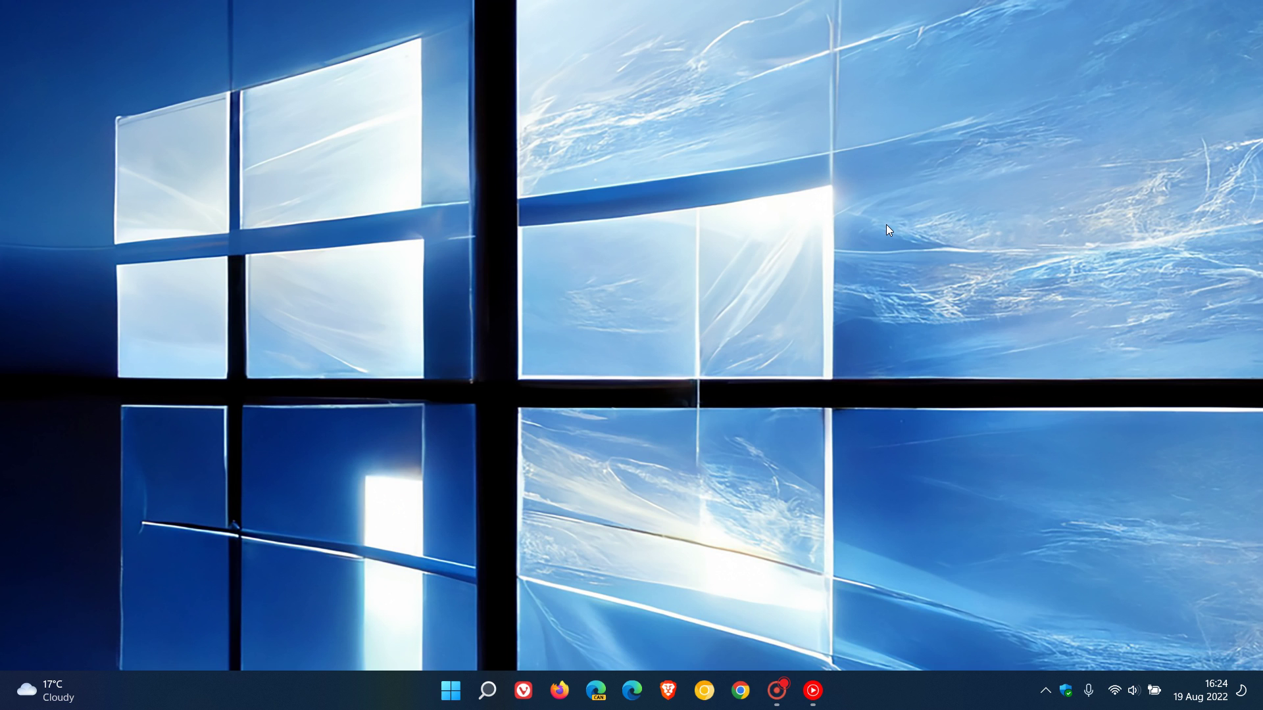
Step: Launch Command Prompt normally from Search, then close it
click(487, 694)
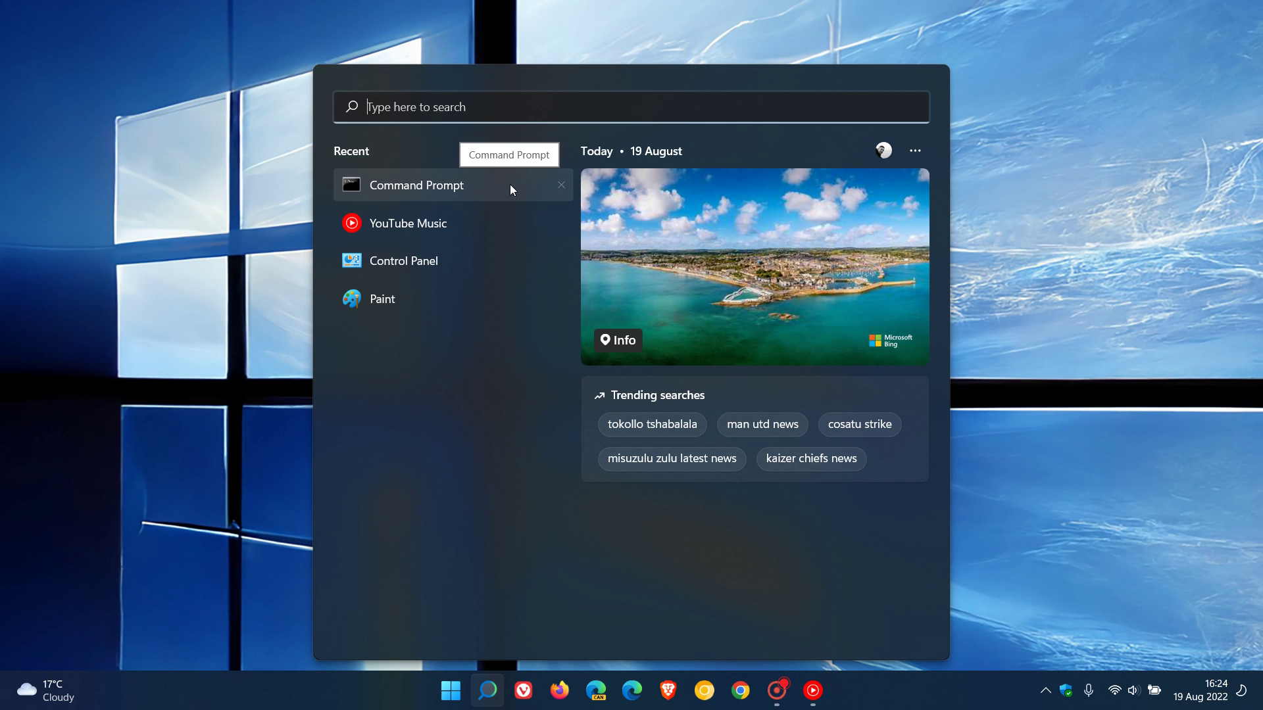
click(510, 184)
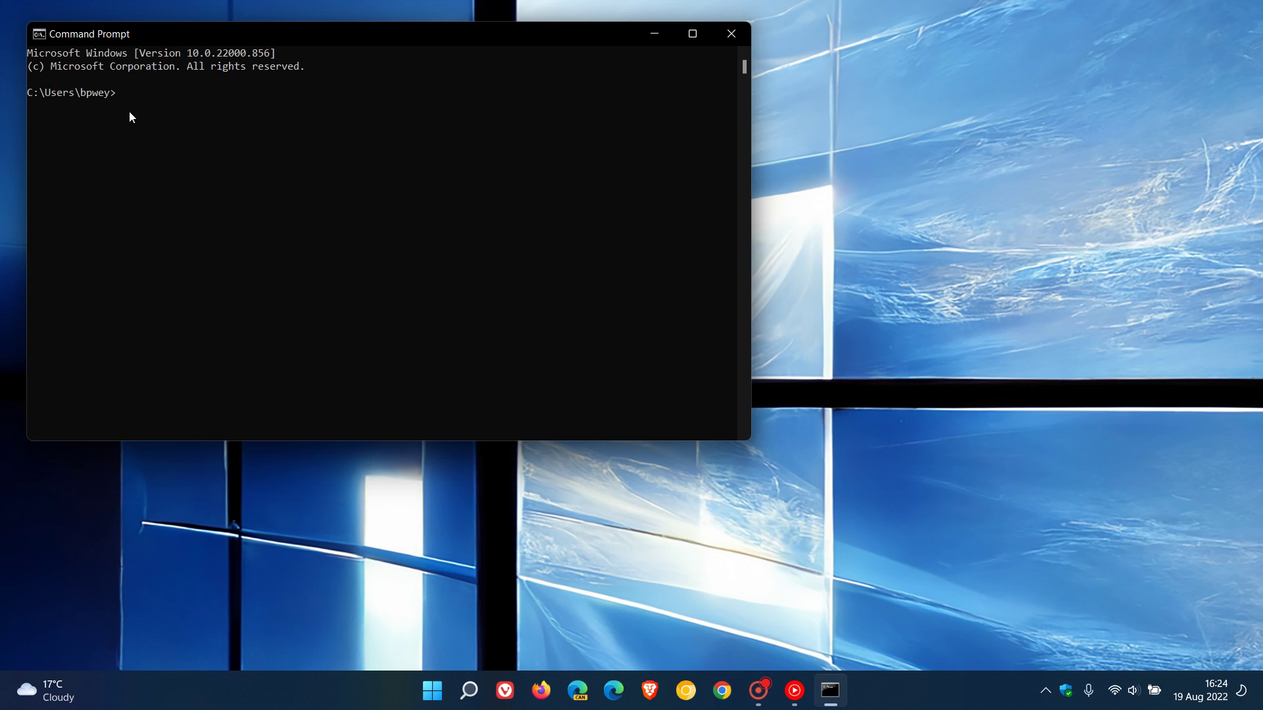
click(728, 40)
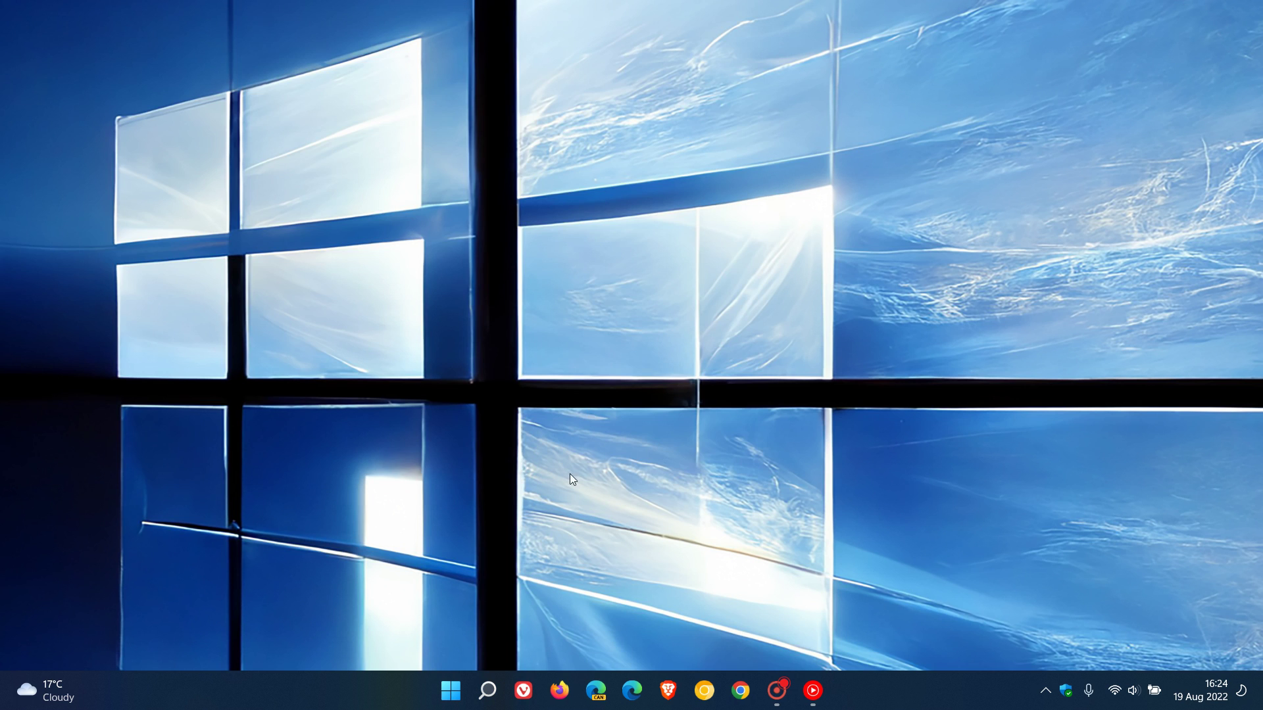
Step: Launch Command Prompt as administrator from its entry in Search
click(493, 702)
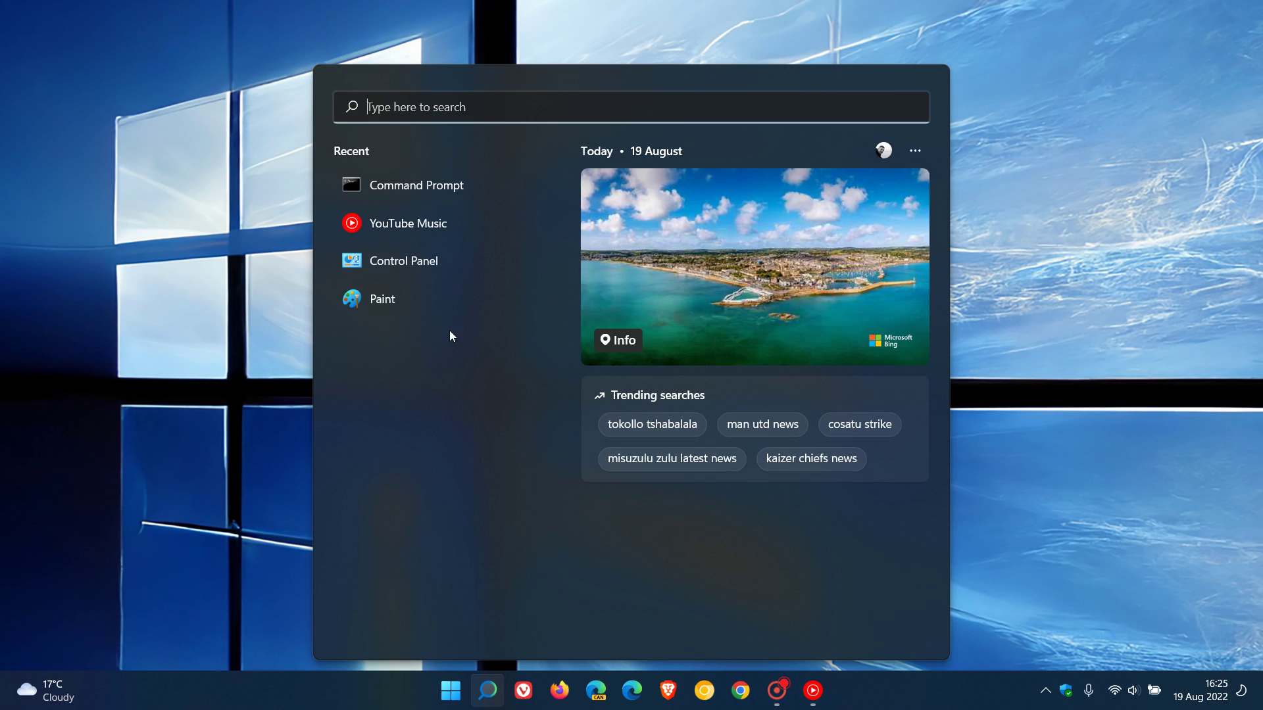
right_click(450, 195)
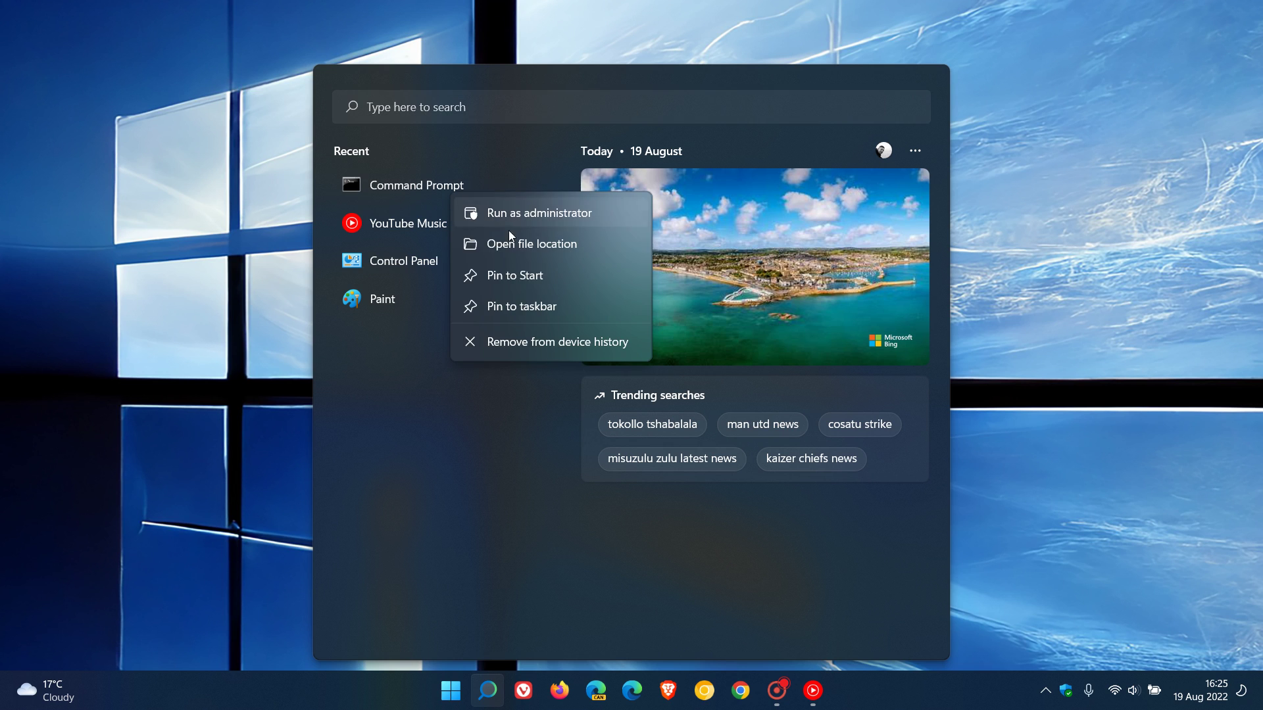
click(547, 211)
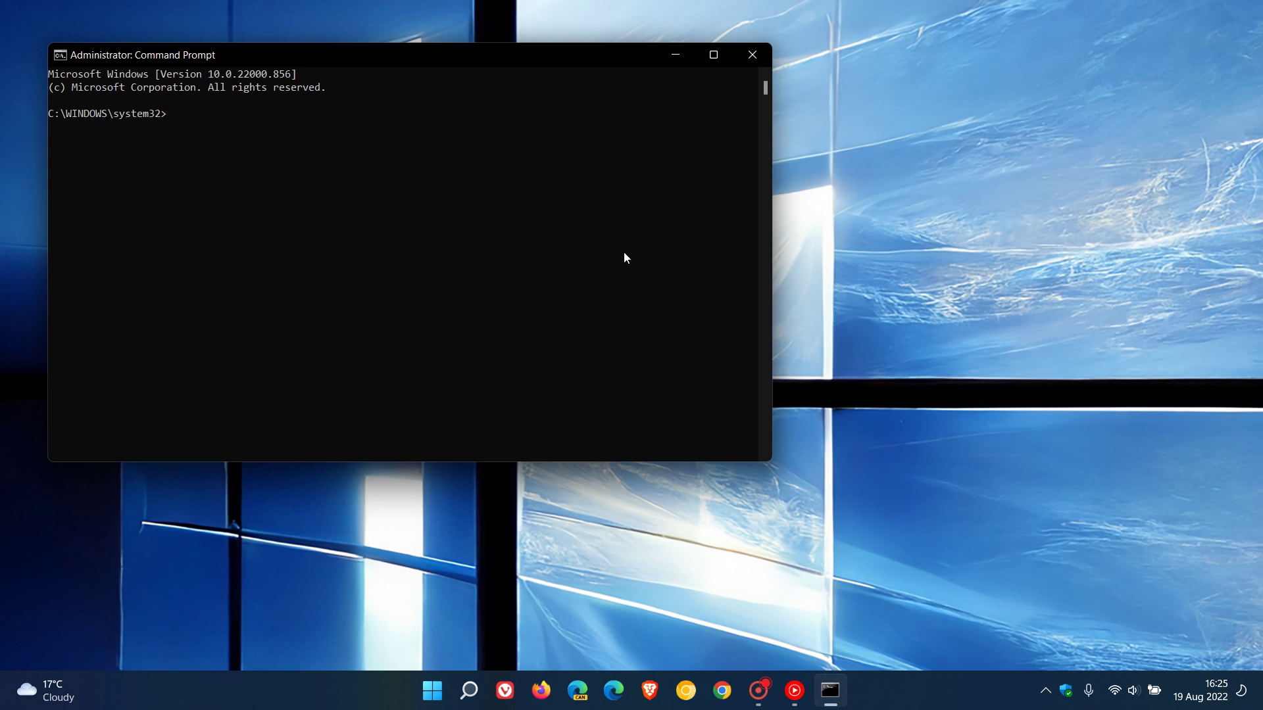
Step: Close the Administrator Command Prompt and show the actions for Command Prompt under Recent in Search
click(752, 56)
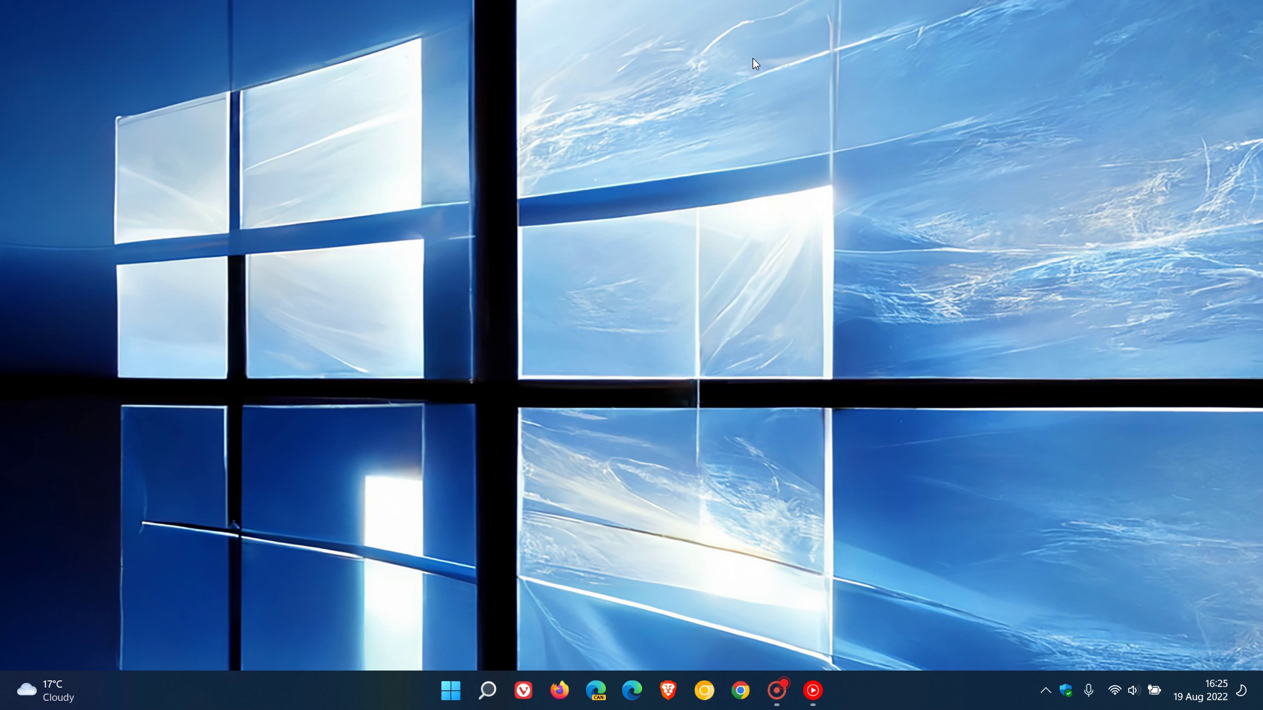
click(487, 690)
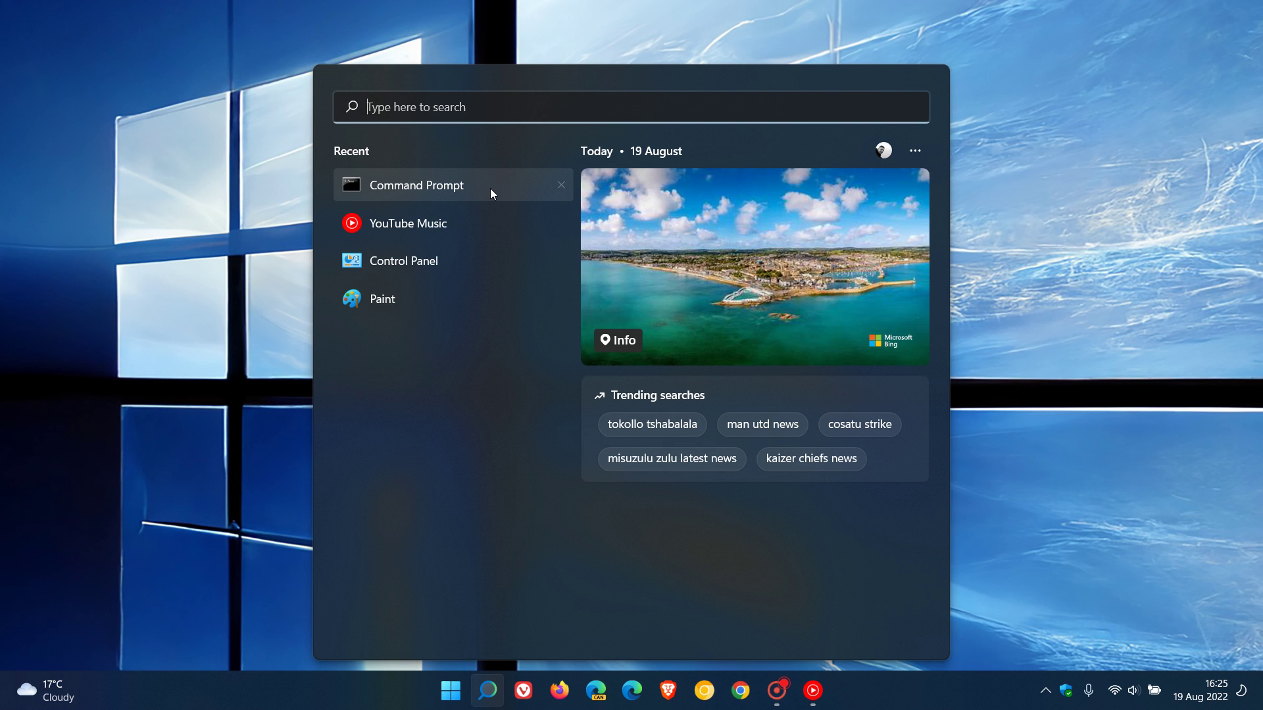
right_click(491, 188)
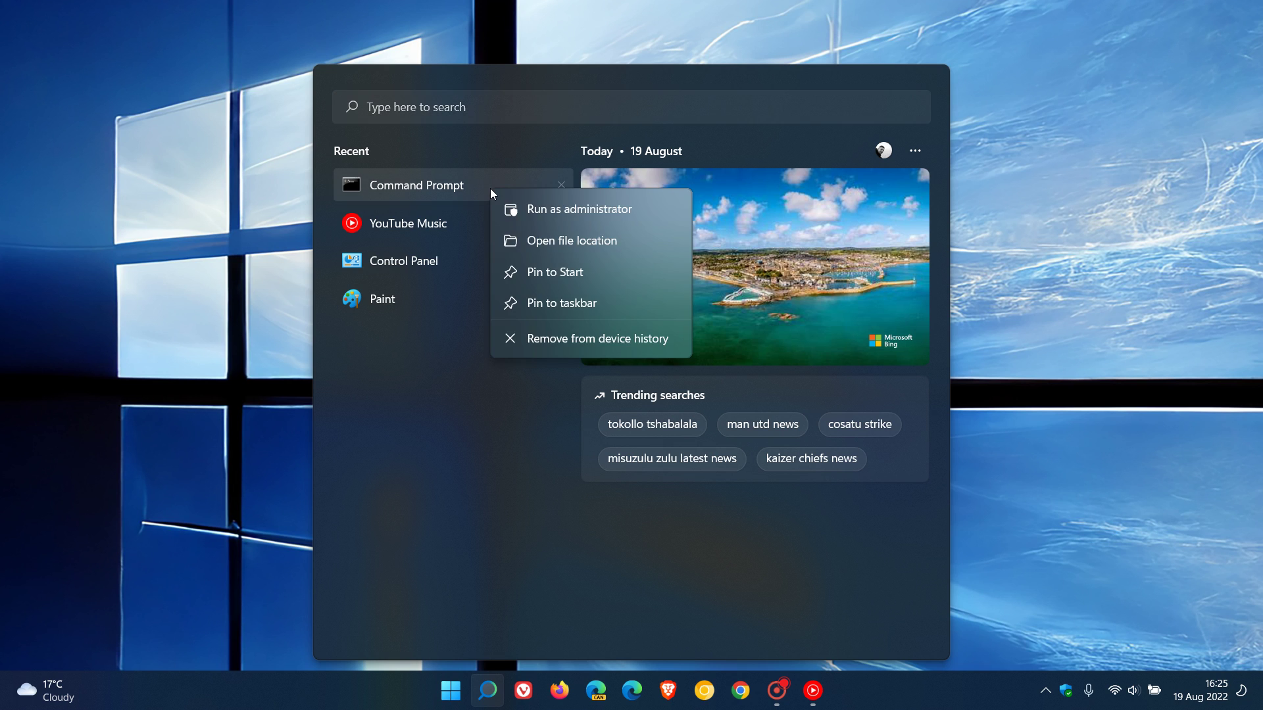
Step: Open the Command Prompt shortcut's file location and then the shortcut's Properties
click(549, 239)
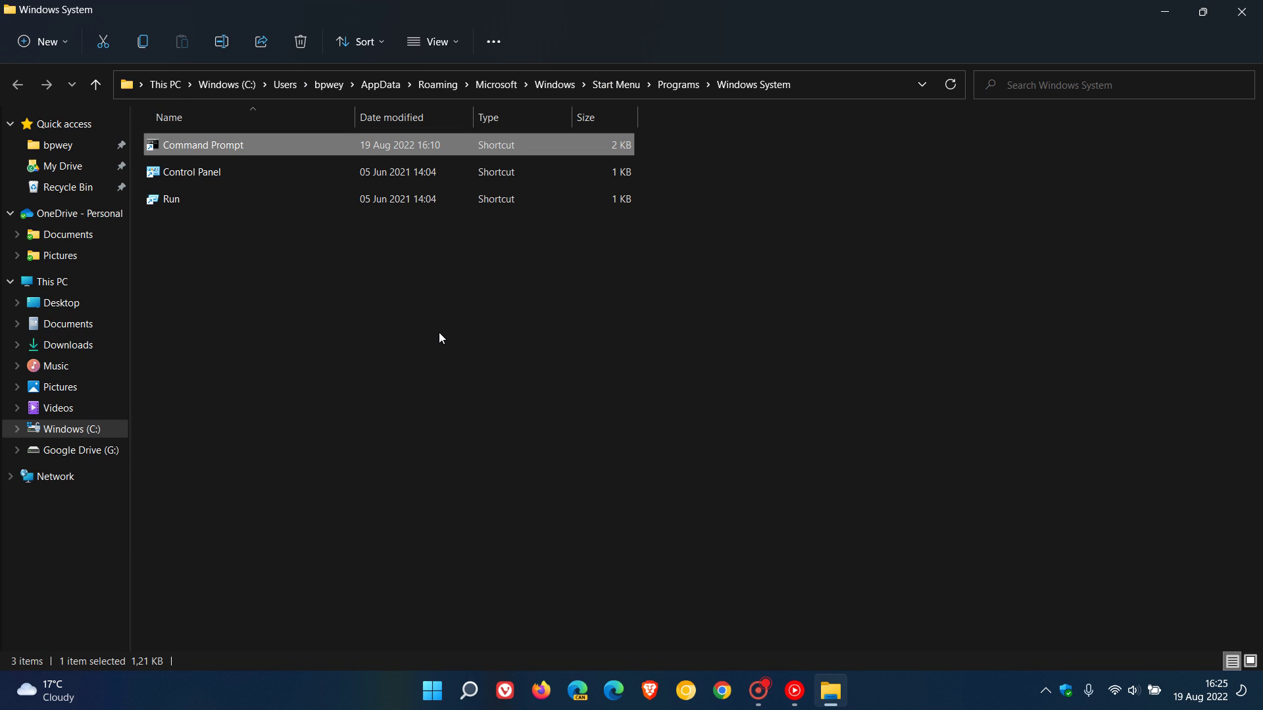
right_click(303, 145)
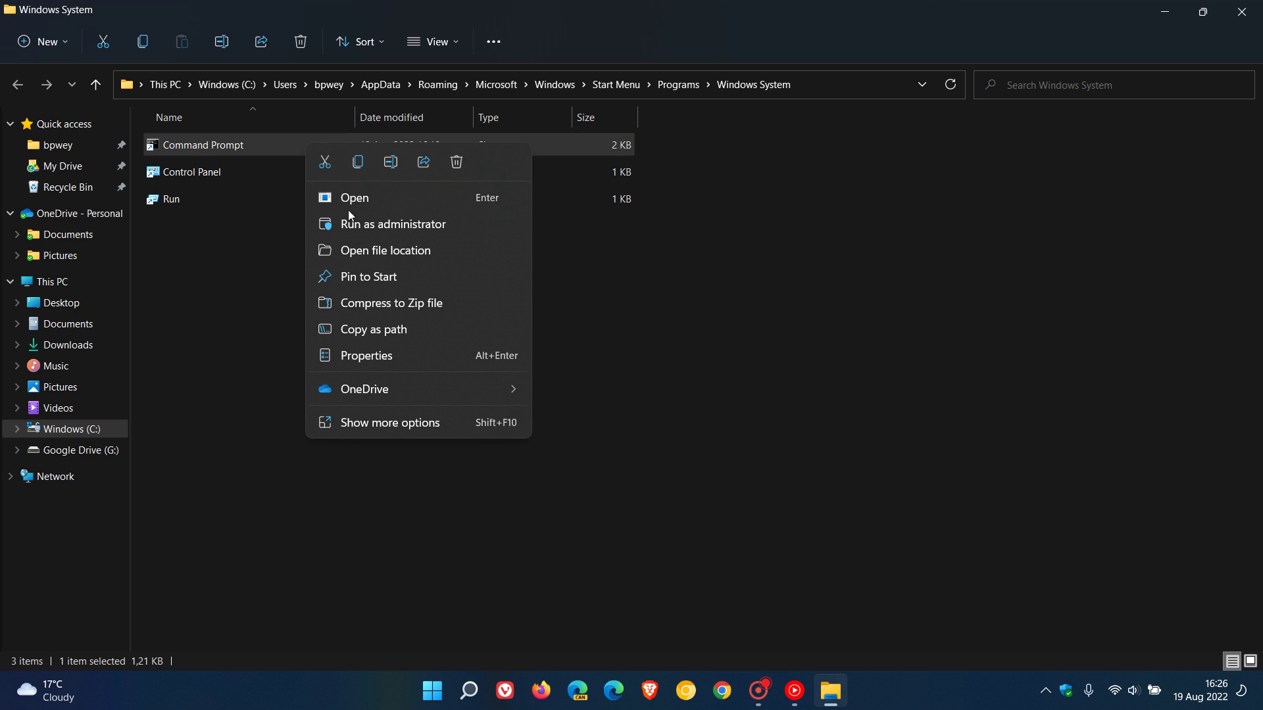
click(392, 356)
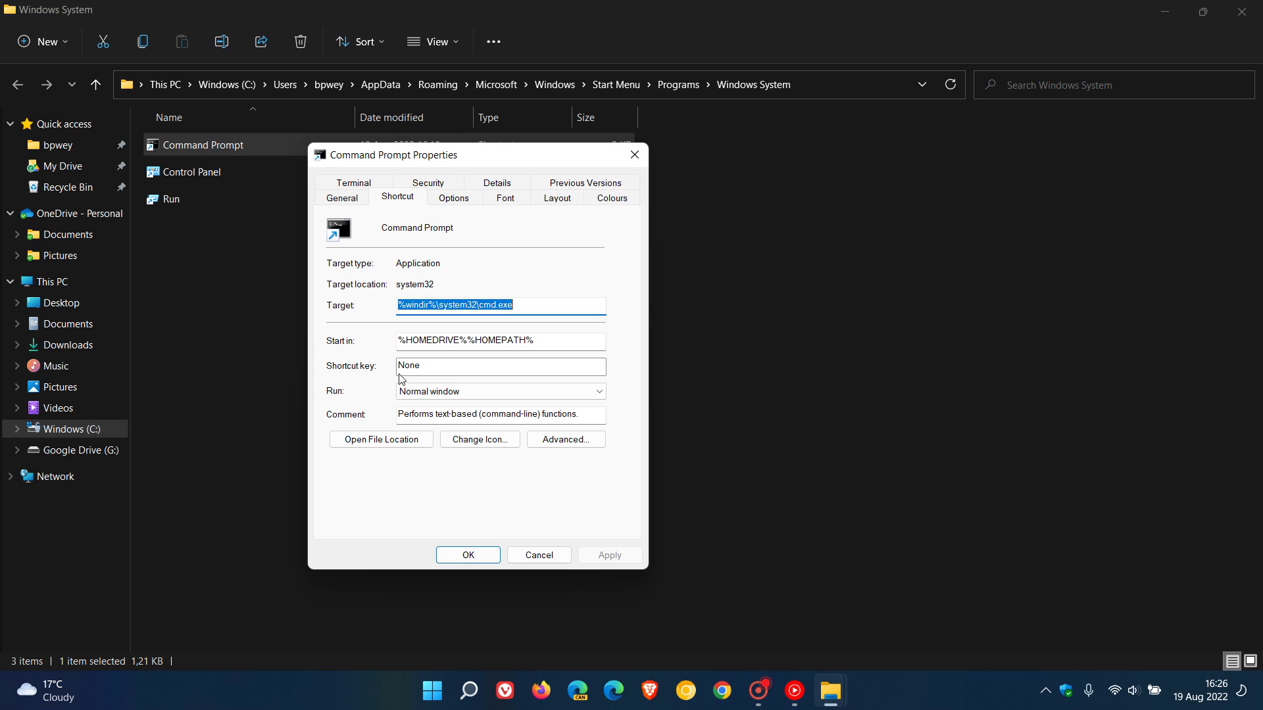
Step: Tick Run as administrator in Advanced Properties, confirm with OK, and apply
click(575, 441)
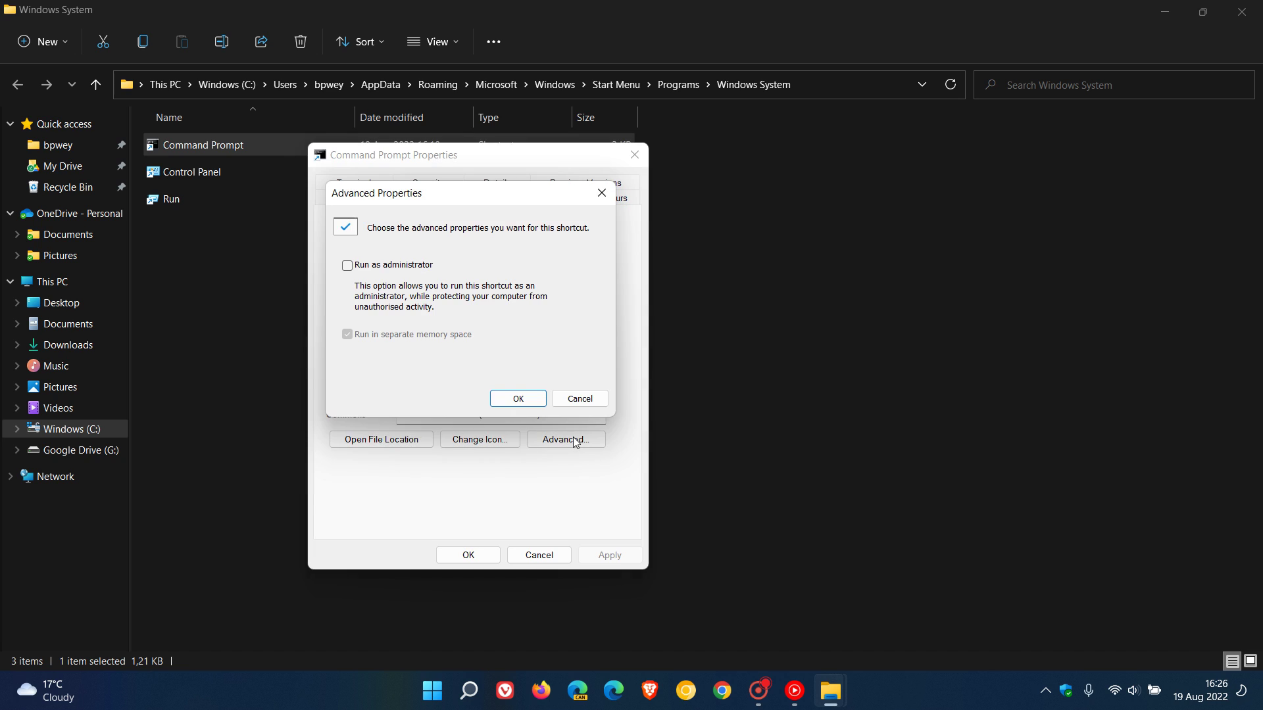
click(347, 266)
click(526, 399)
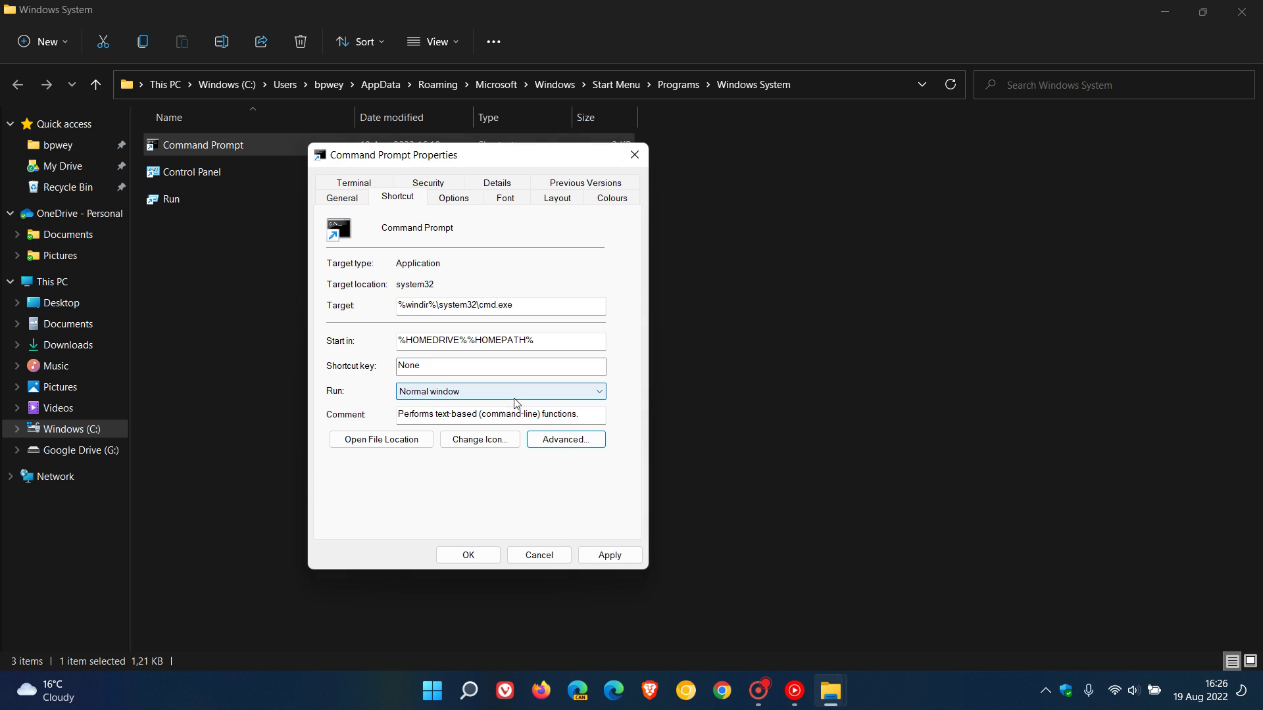
click(625, 560)
Step: Close the Properties dialog and the Windows System folder, then confirm Command Prompt opens as Administrator
click(471, 556)
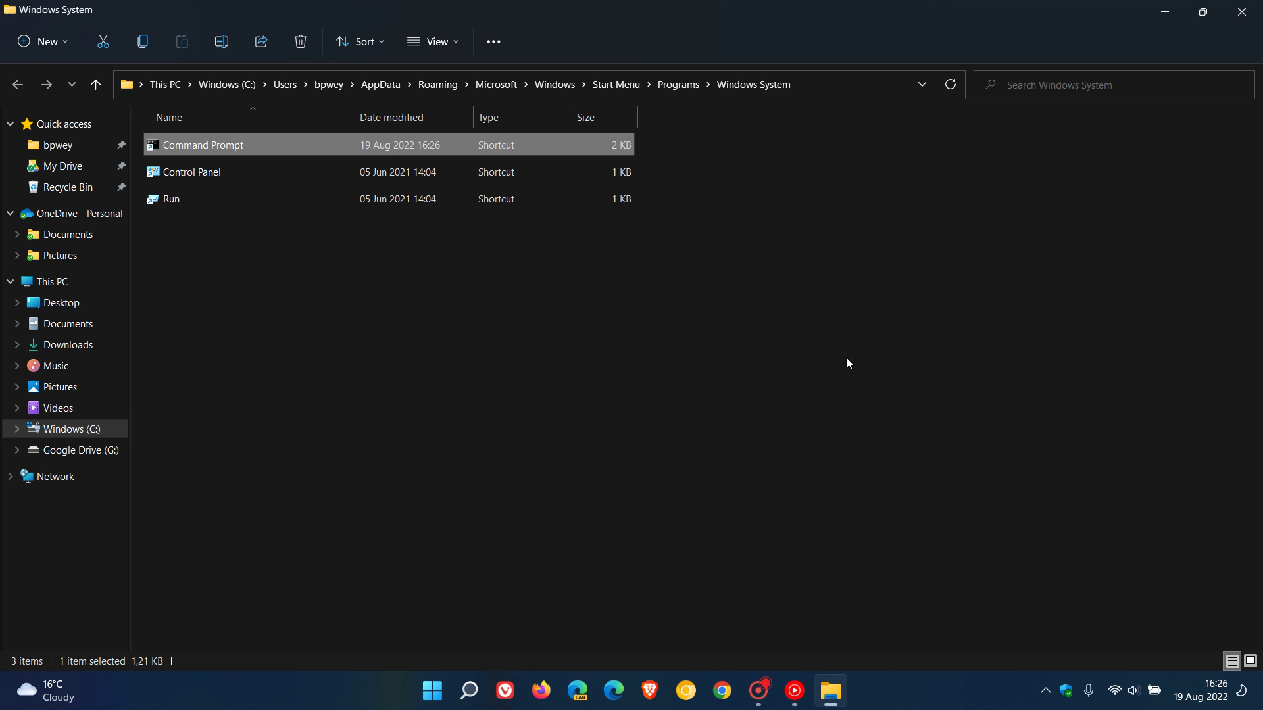
click(1241, 12)
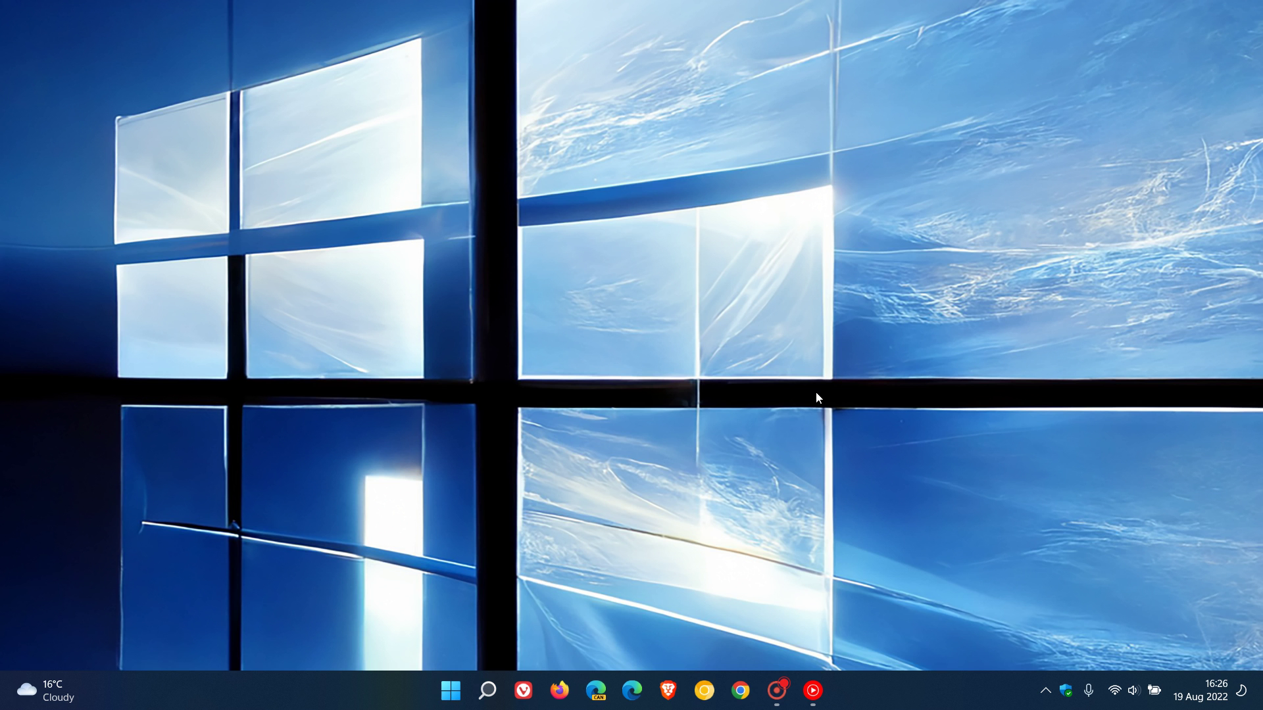
click(491, 697)
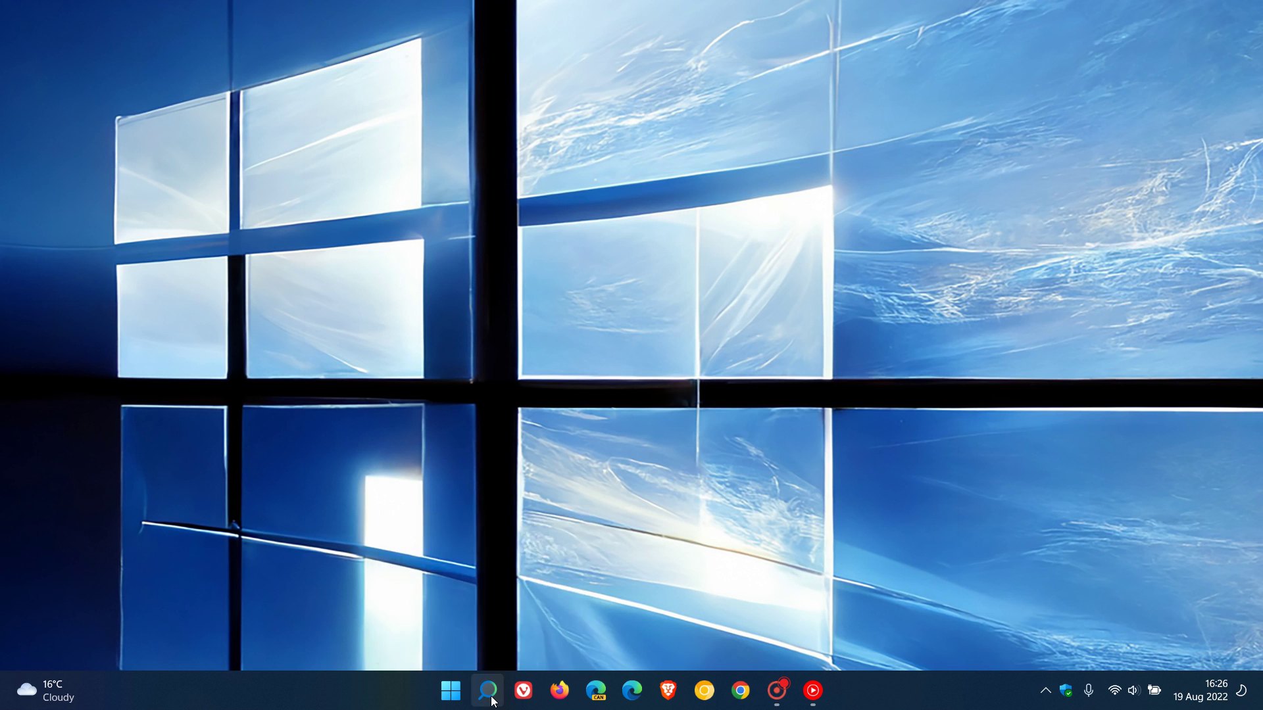
click(490, 188)
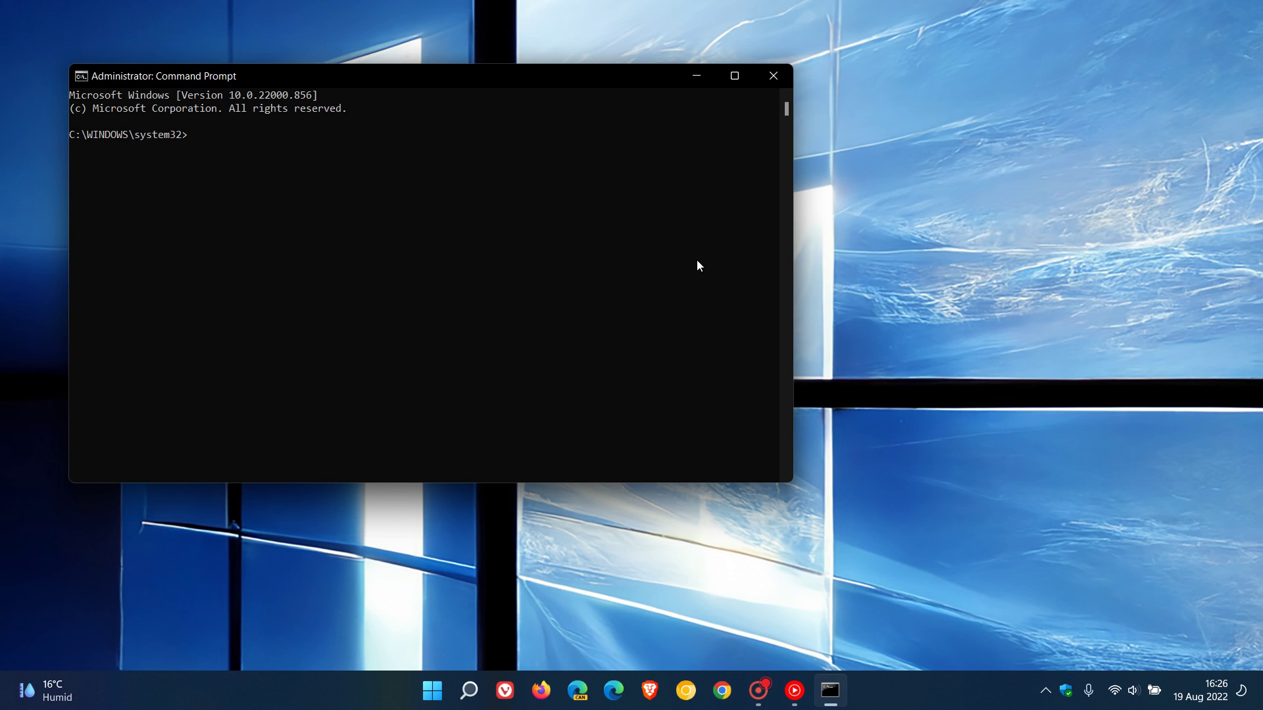
click(774, 78)
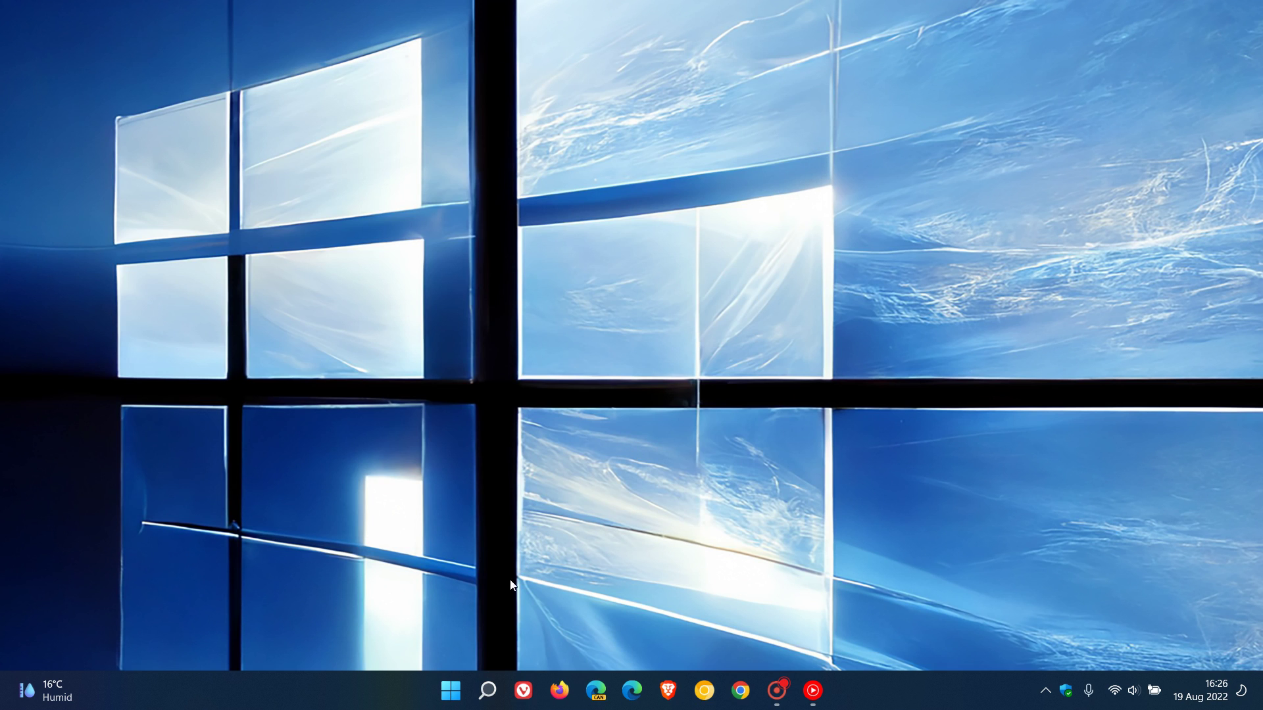
Step: Open the Command Prompt shortcut's Properties from its file location via Search
click(487, 692)
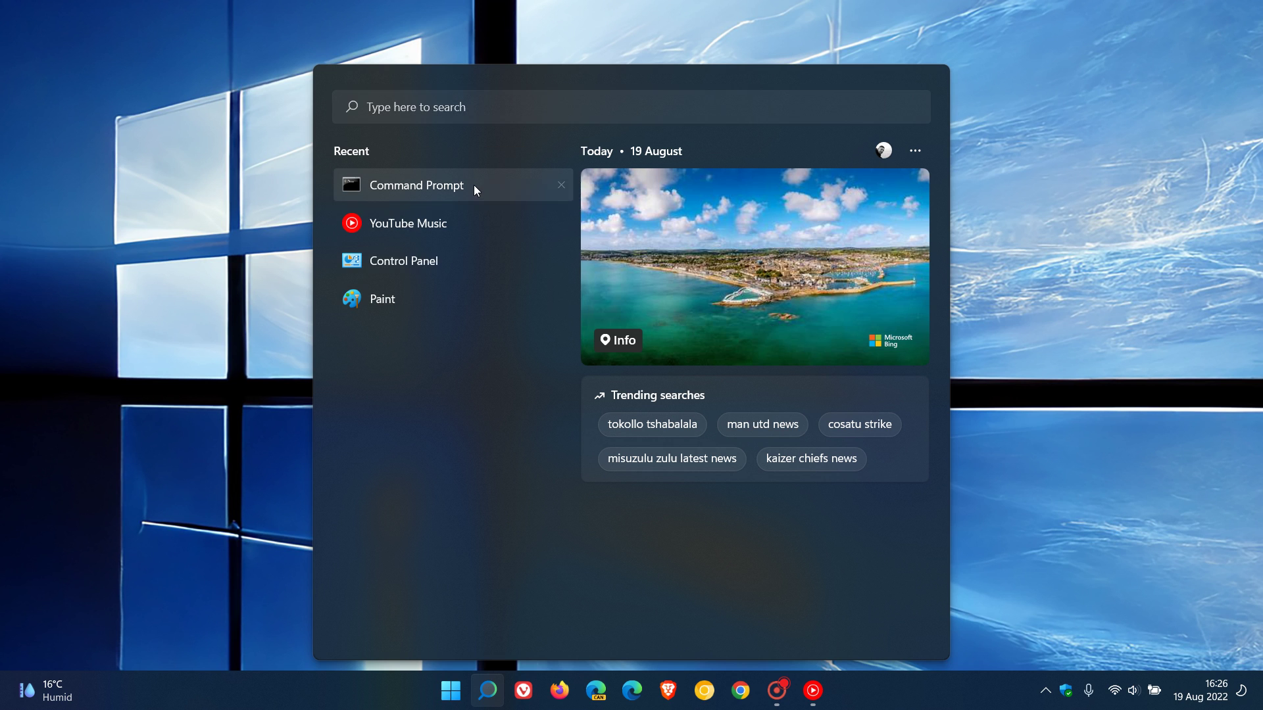
right_click(474, 185)
click(535, 243)
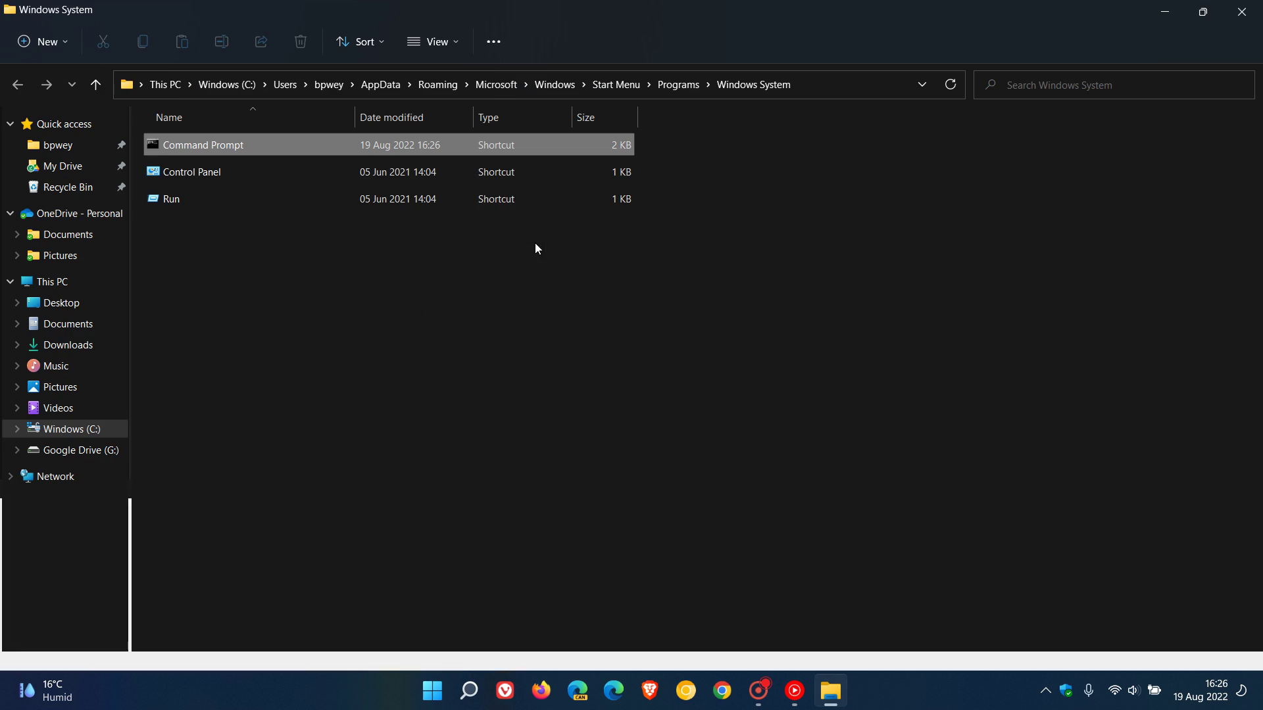
right_click(304, 147)
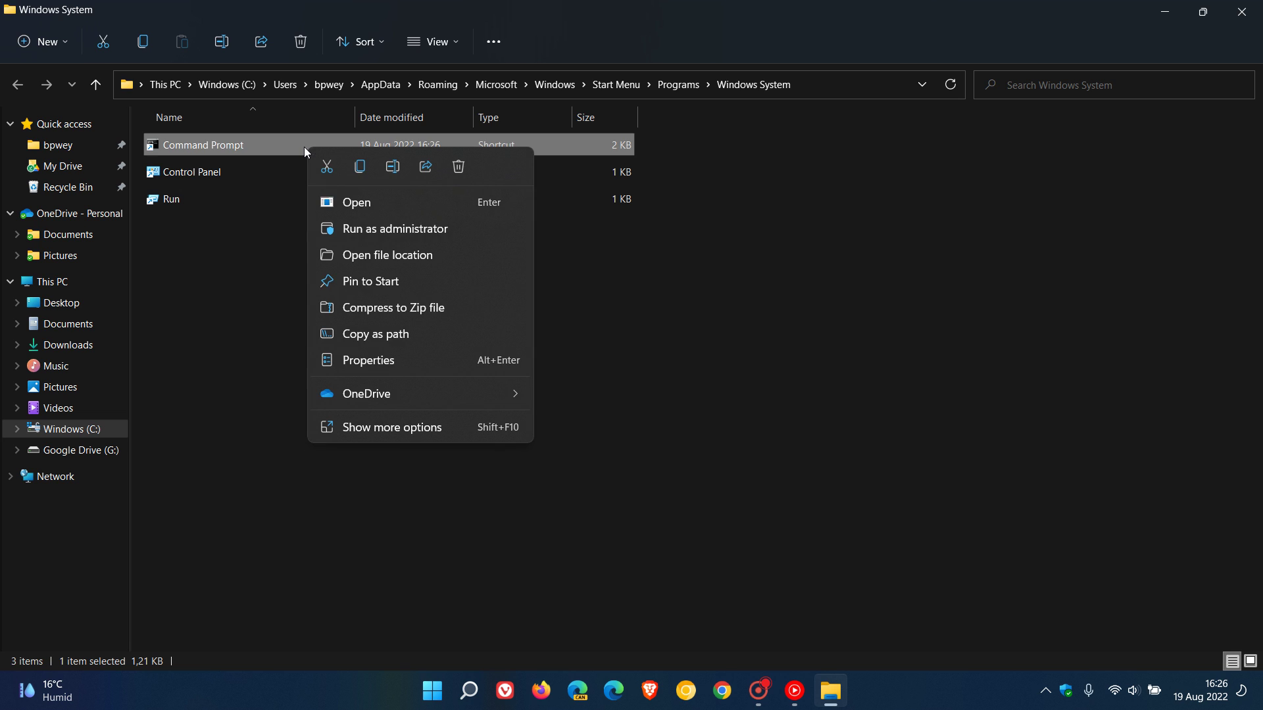
click(384, 360)
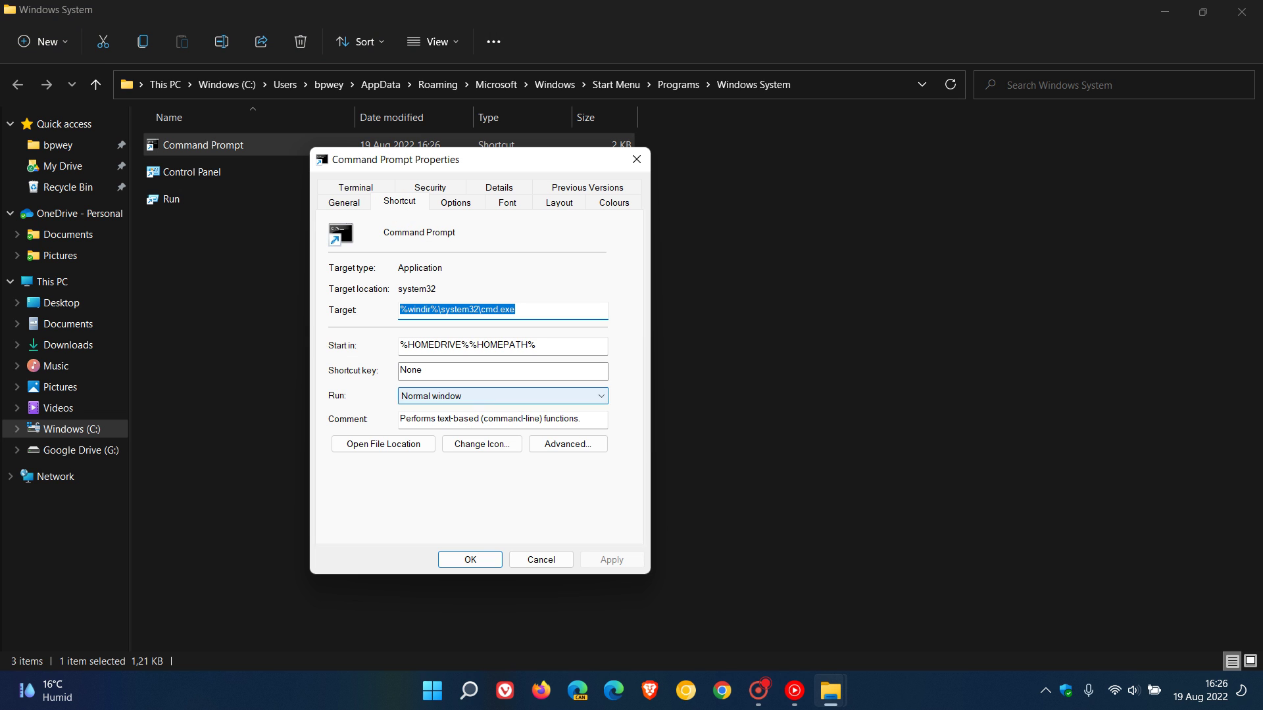
Step: Untick Run as administrator in Advanced Properties, then apply and save the shortcut properties
click(582, 443)
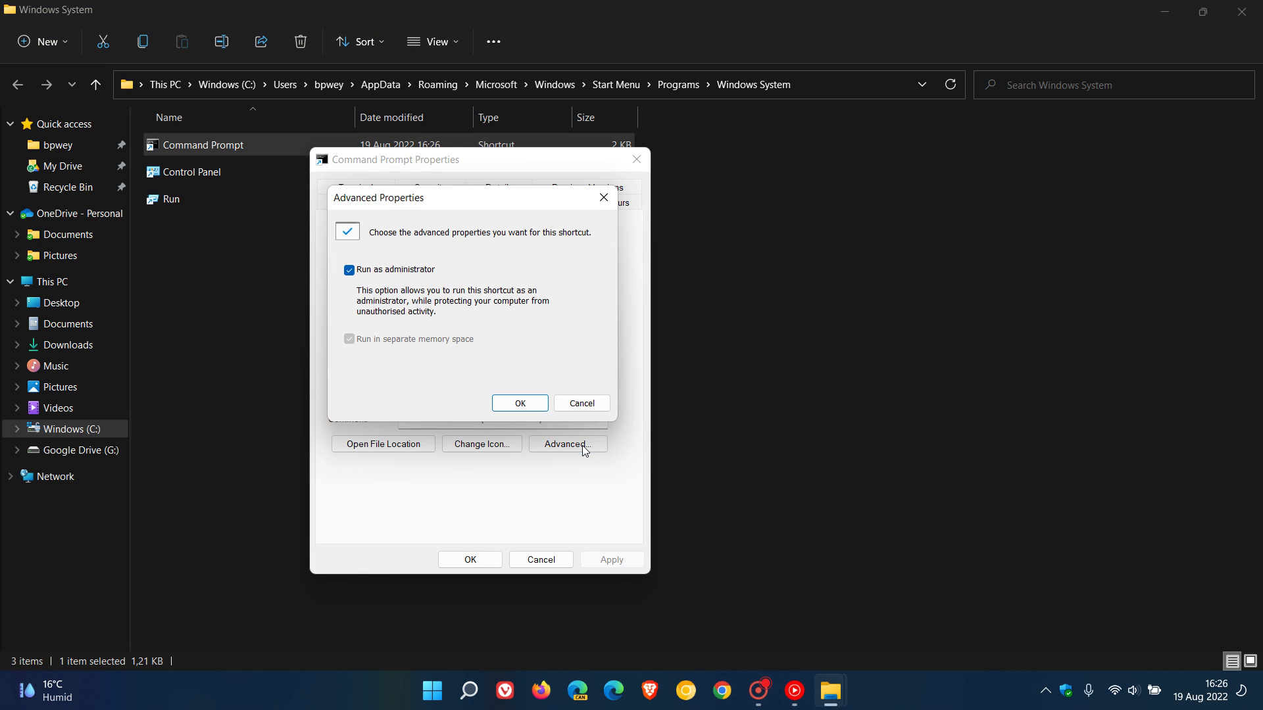
click(352, 270)
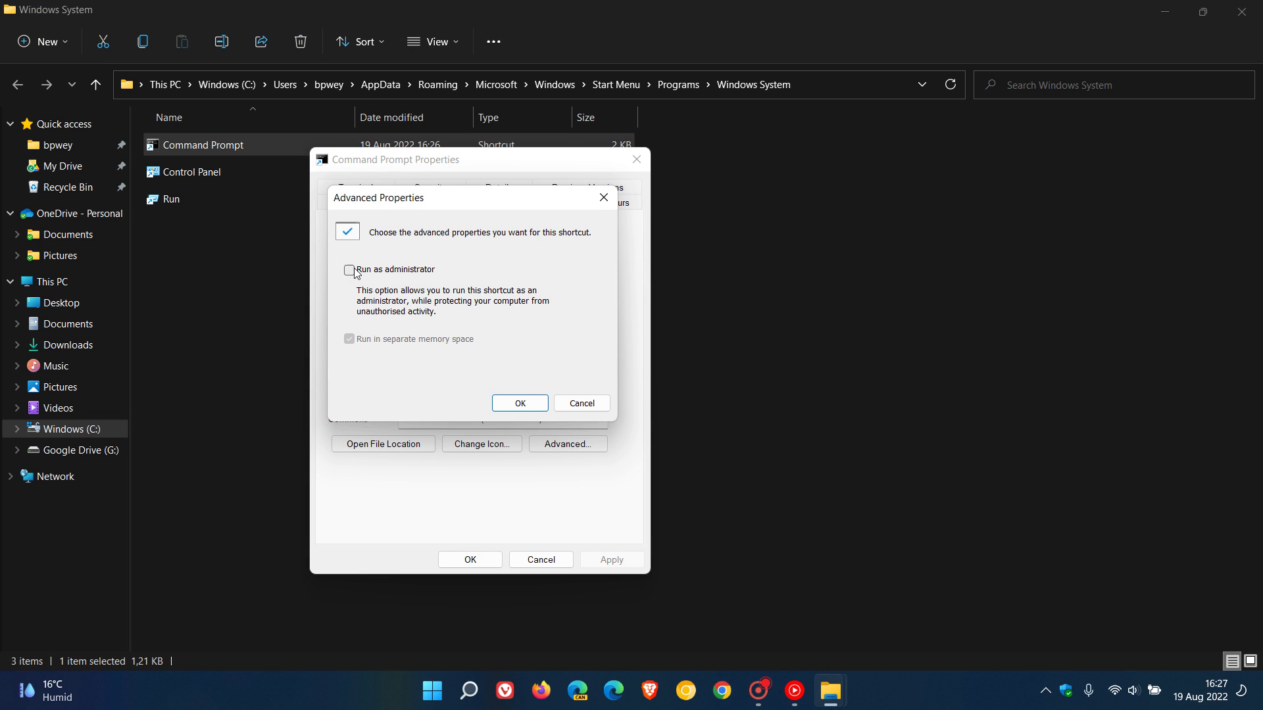
click(520, 403)
click(610, 560)
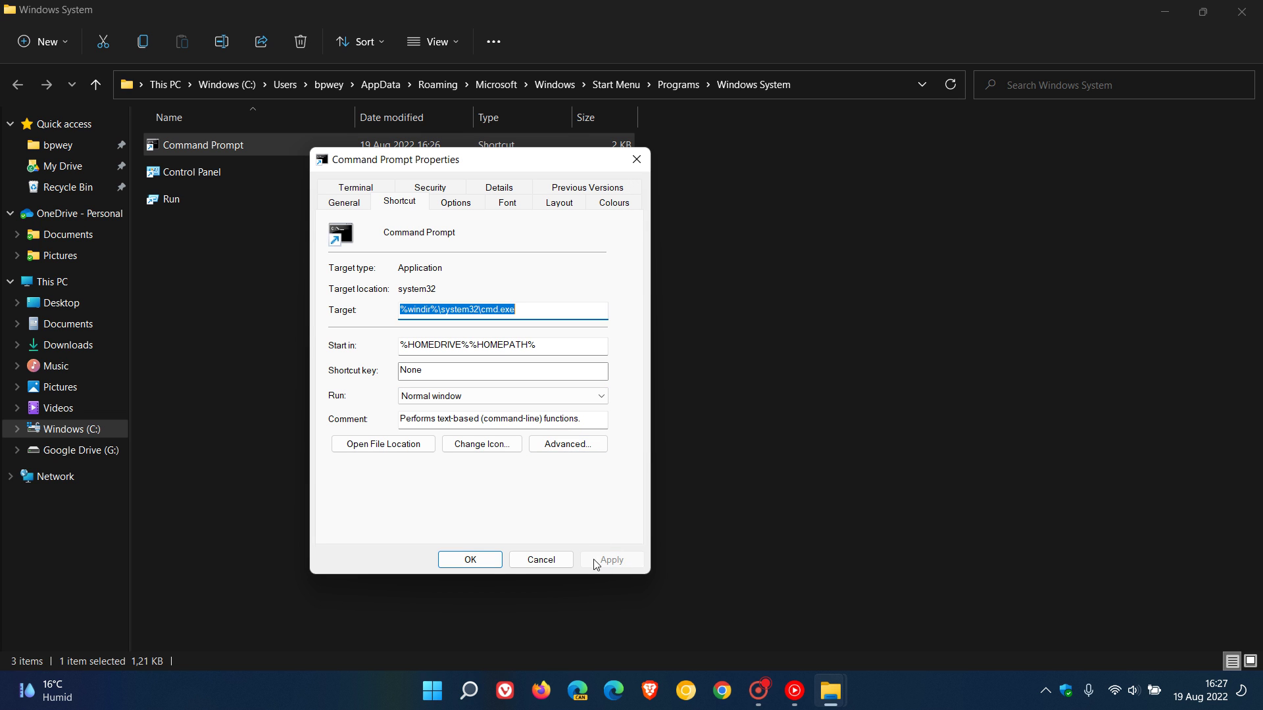
click(489, 560)
click(1242, 11)
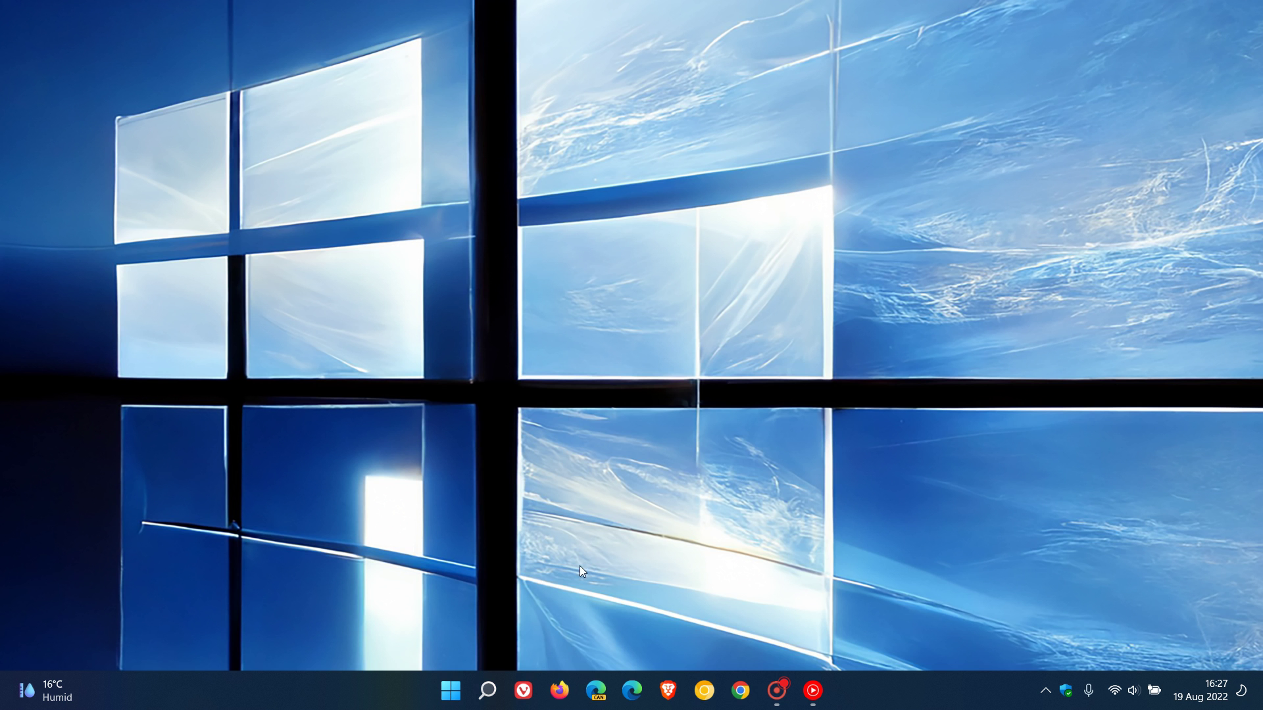
click(488, 692)
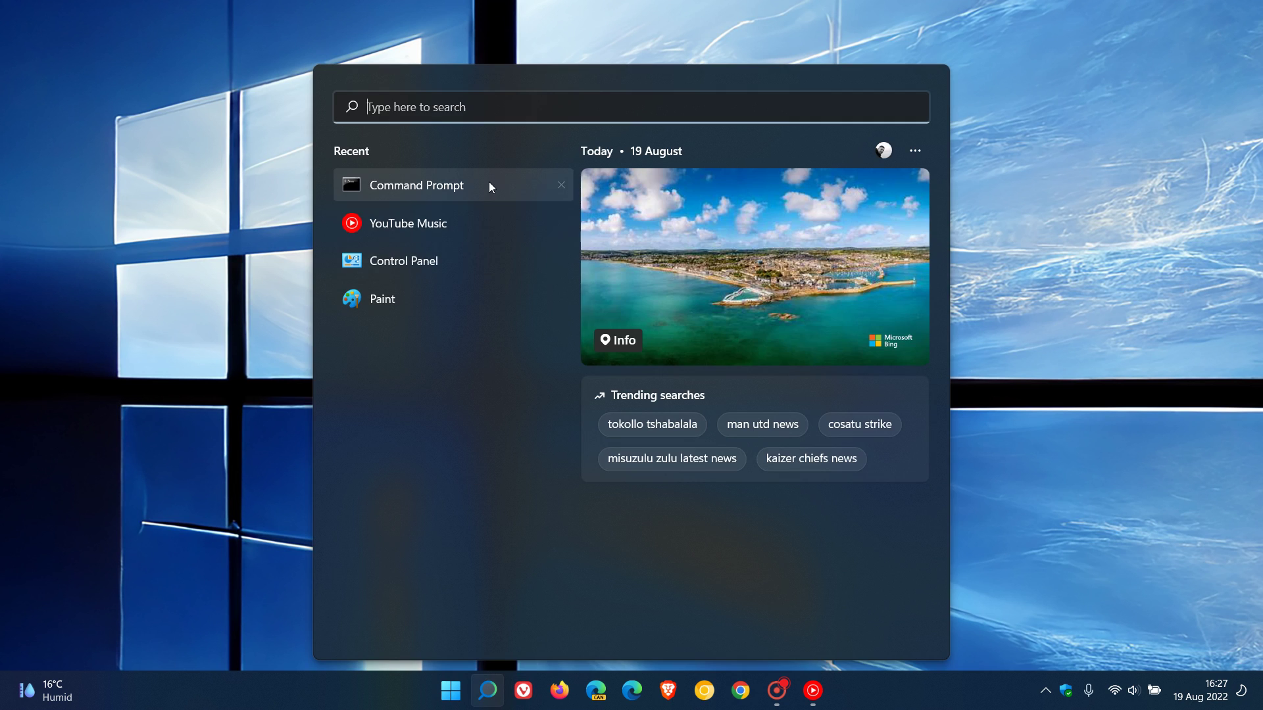
click(488, 181)
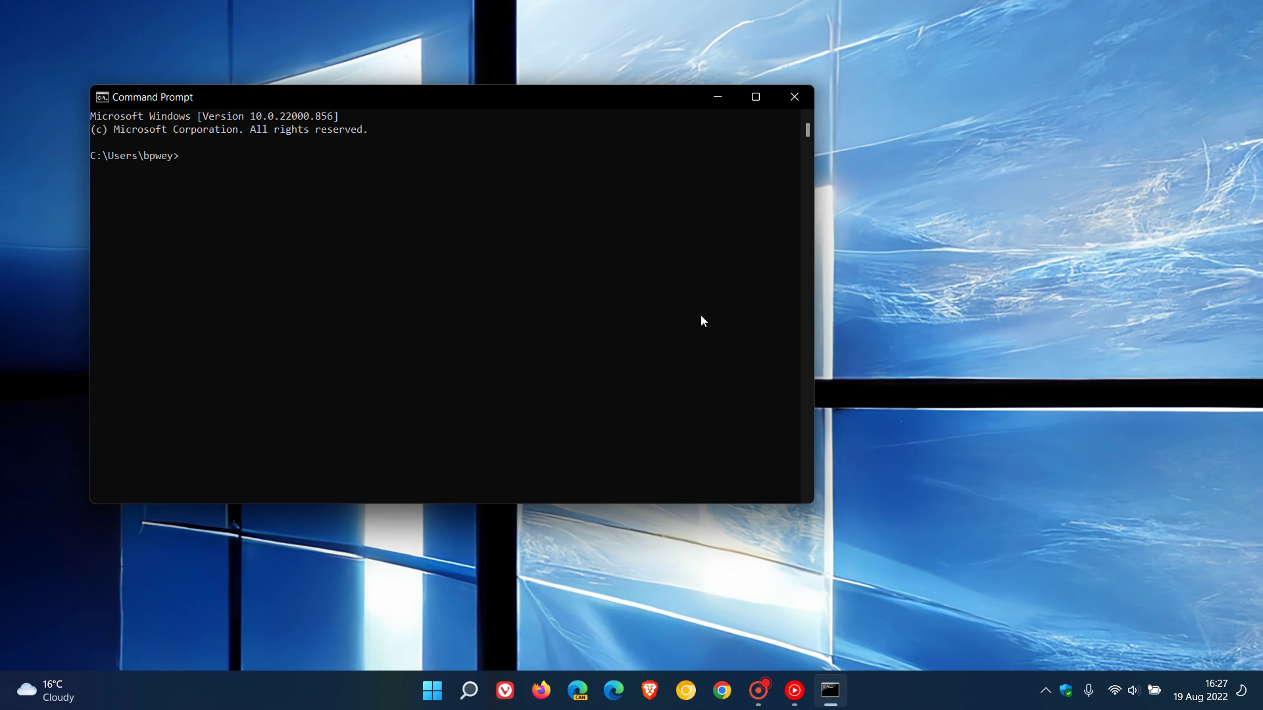
click(798, 90)
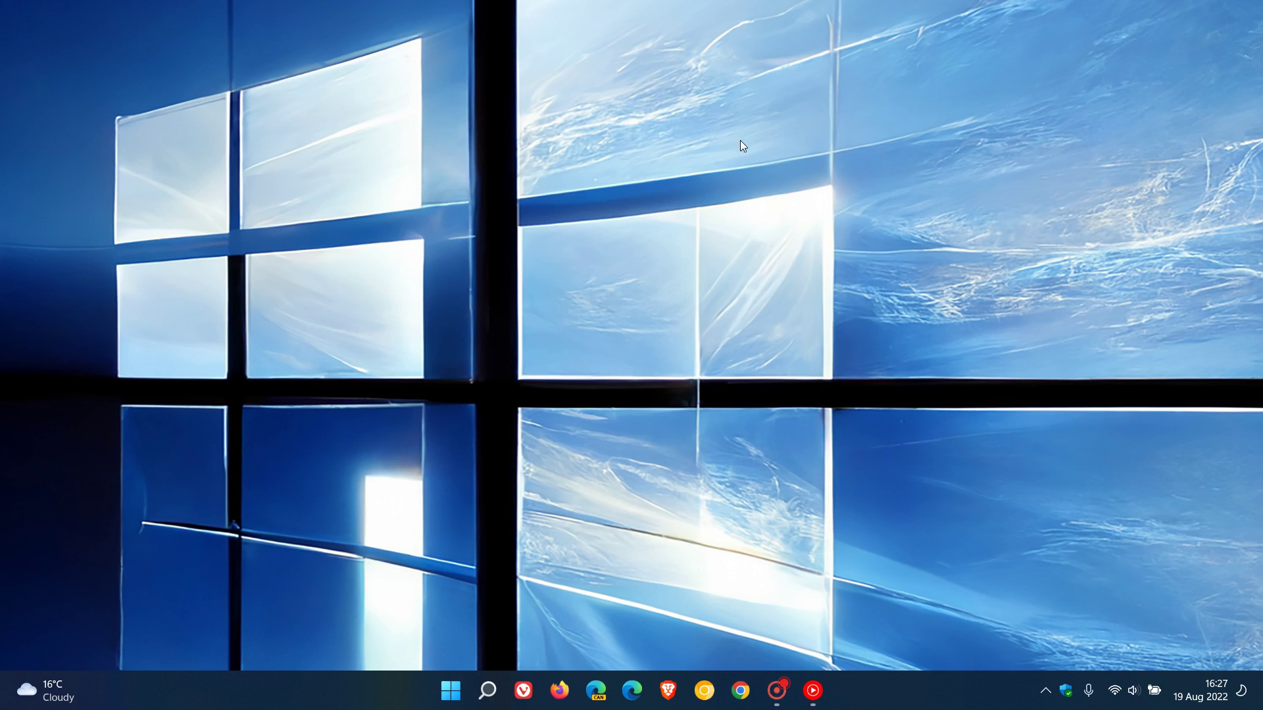